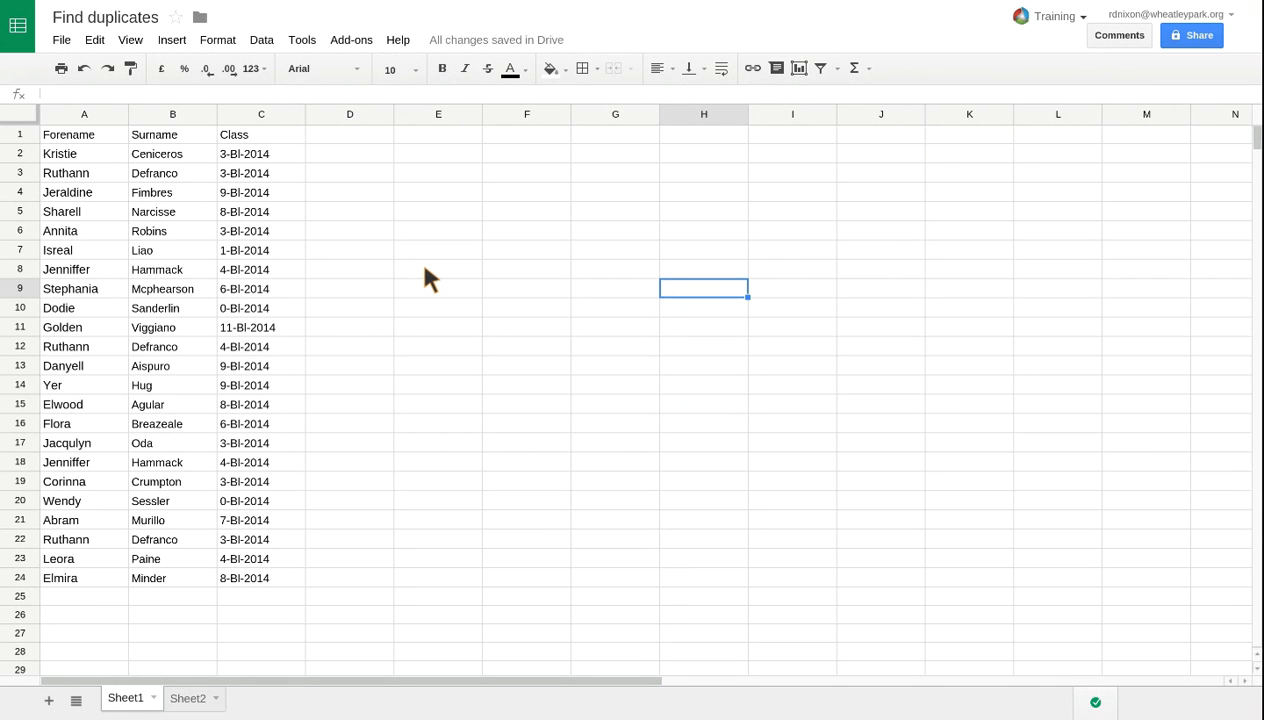
- Browse the add-on gallery to locate the Remove Duplicates add-on and close the gallery
left_click(352, 45)
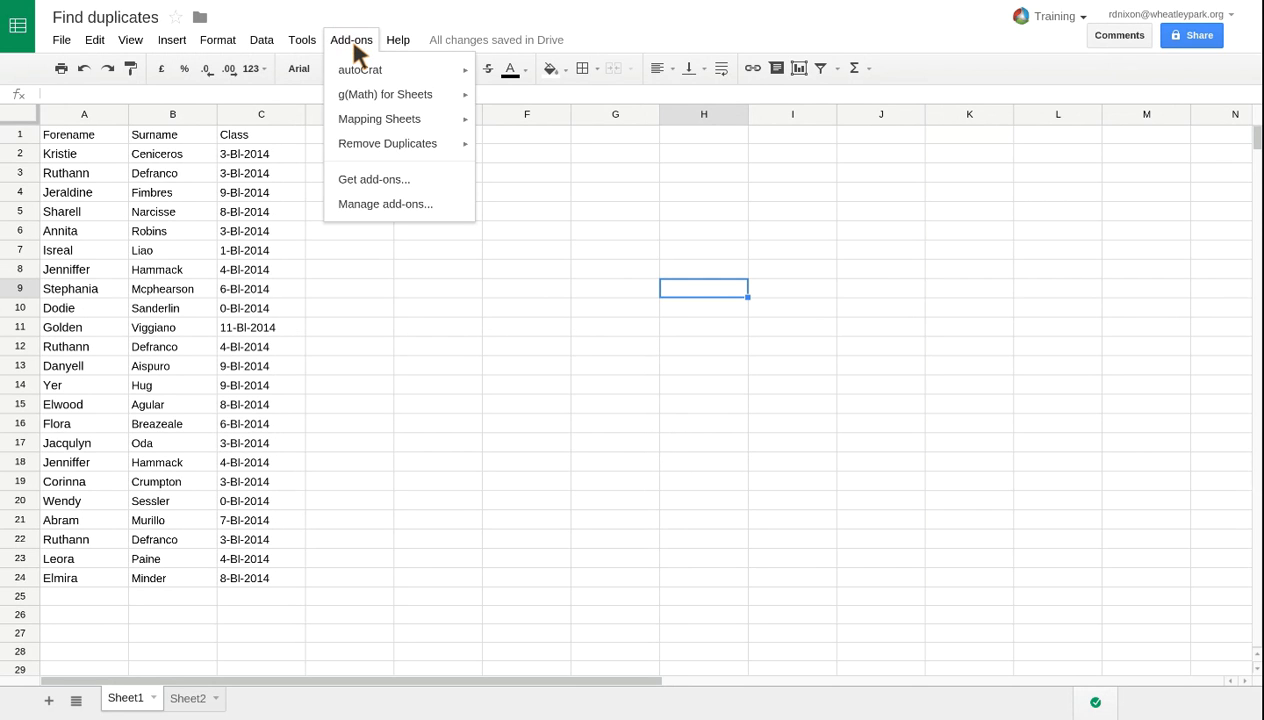
left_click(394, 184)
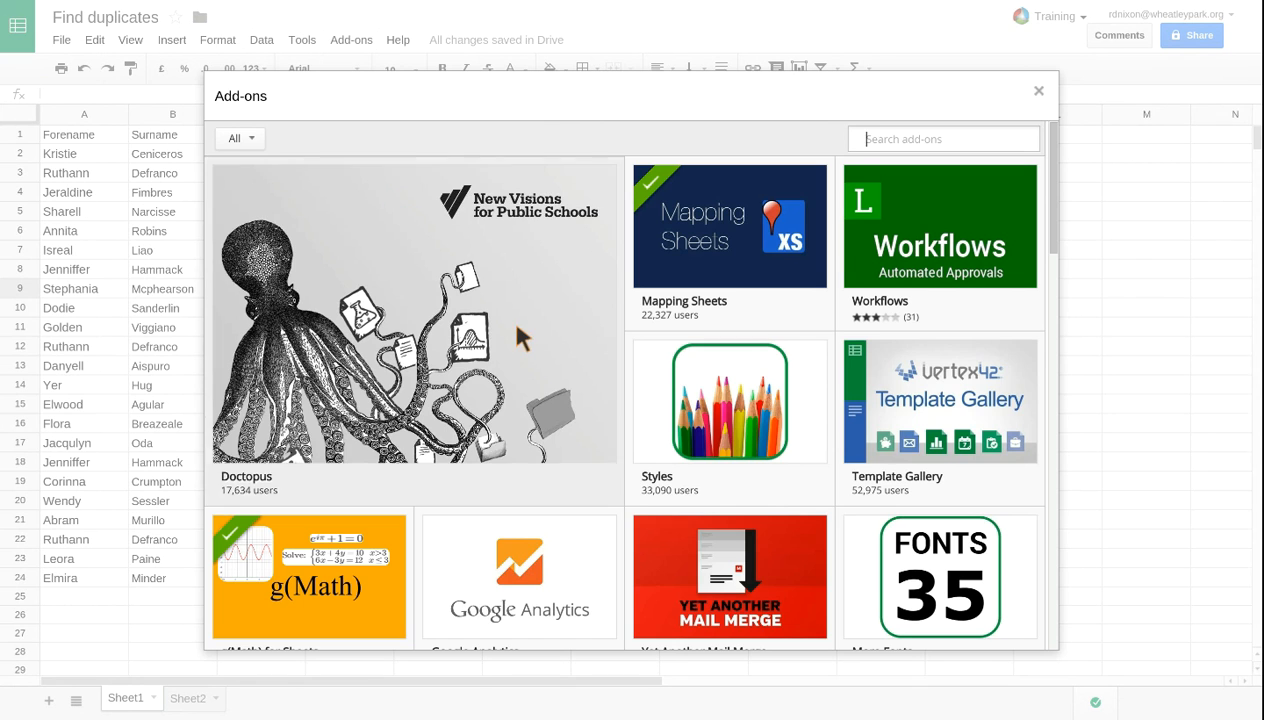
scroll(516, 338, "down", 3)
scroll(516, 338, "down", 2)
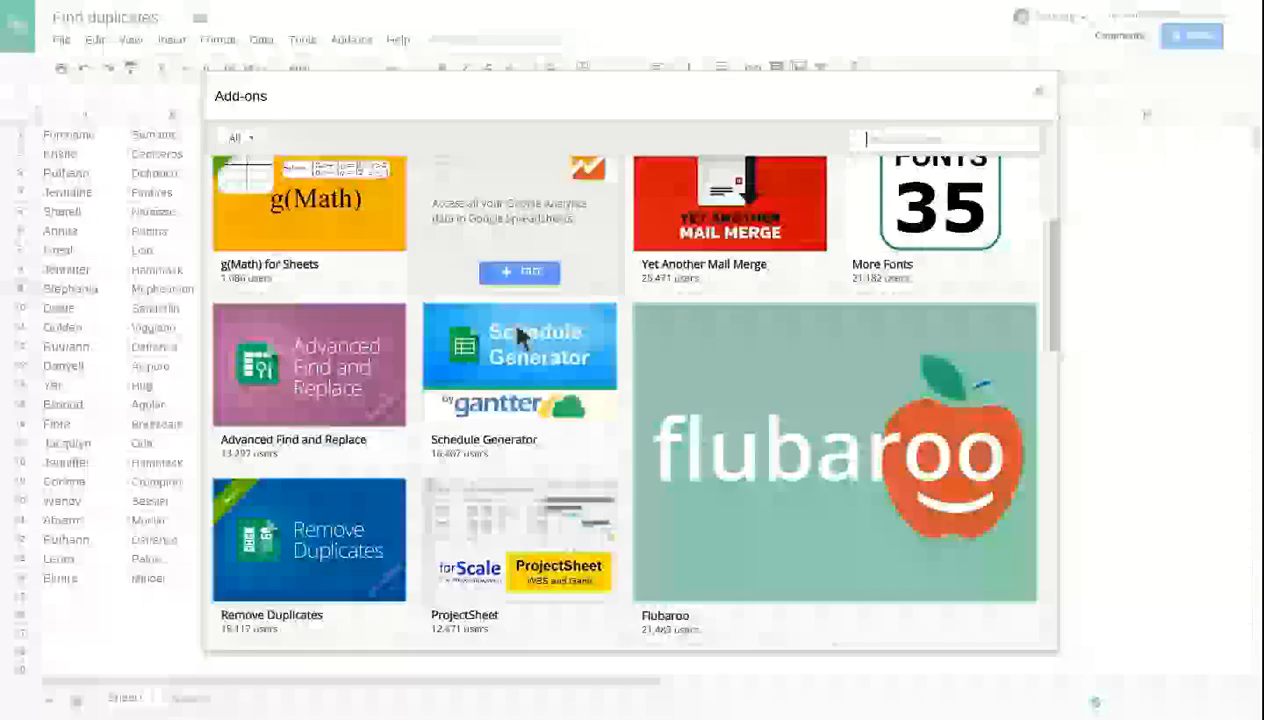
scroll(518, 338, "down", 2)
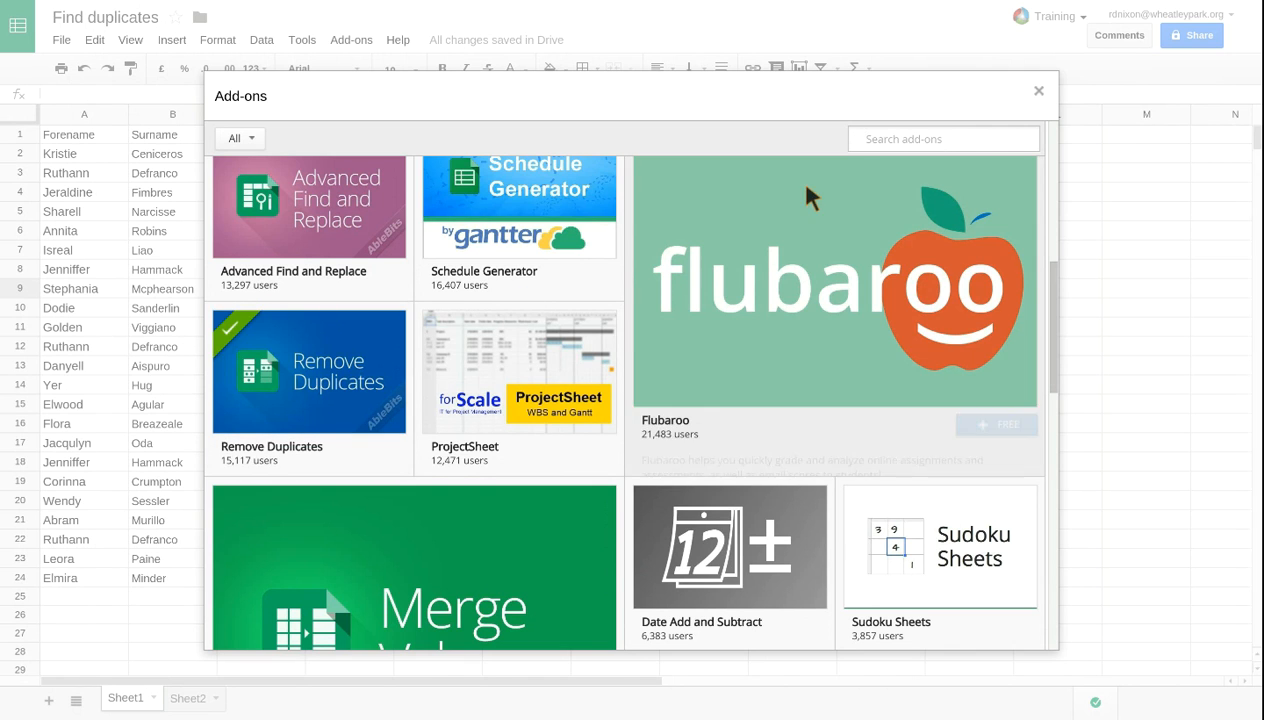
left_click(1038, 91)
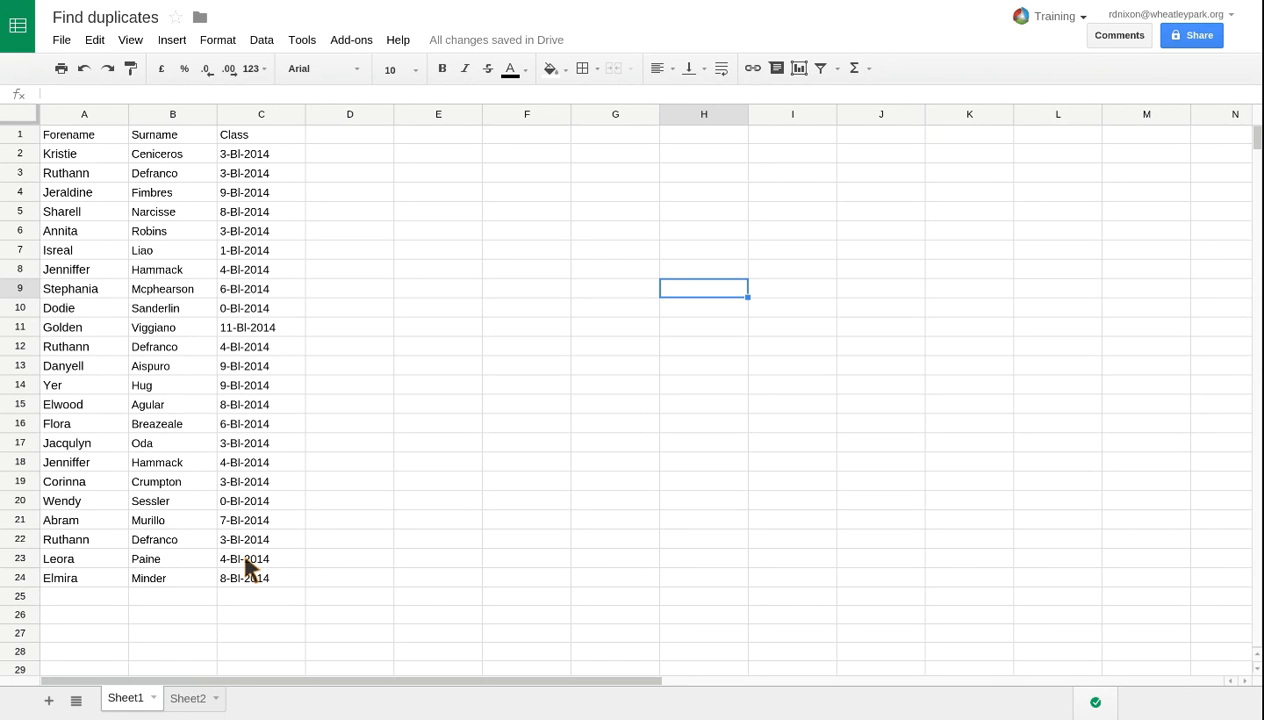
- Look over the class list on Sheet2 and return to Sheet1
left_click(199, 702)
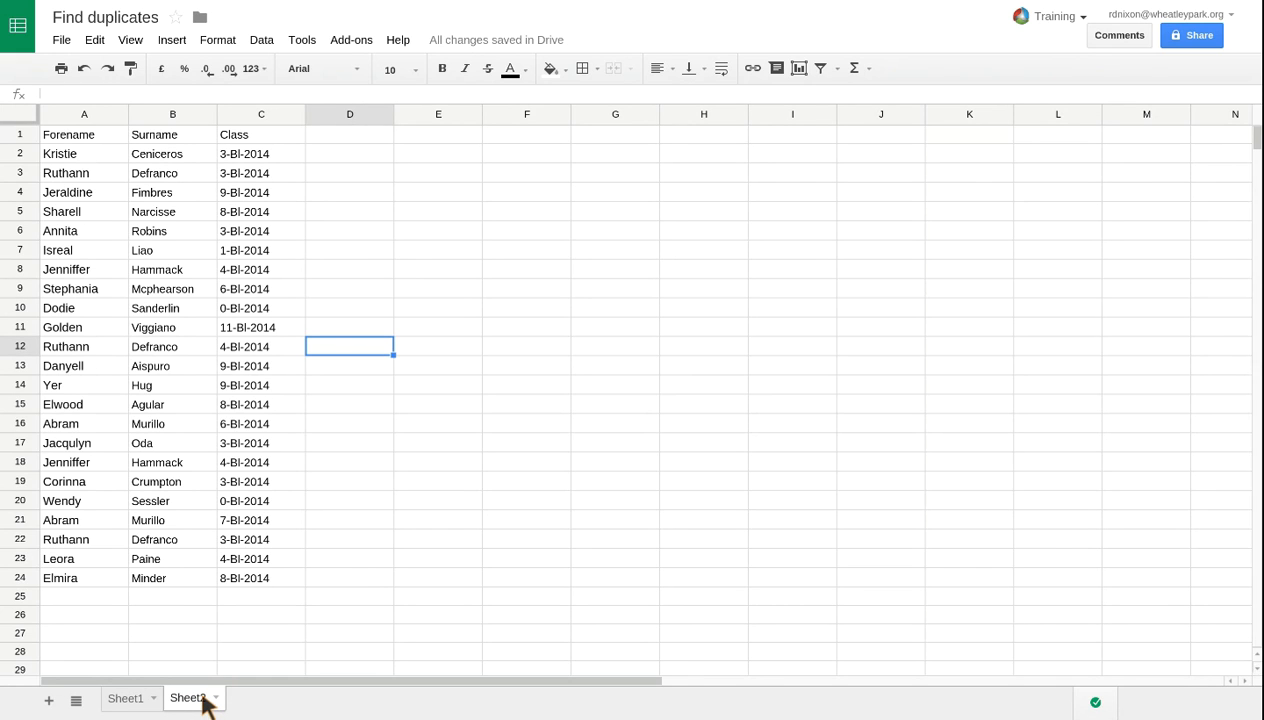
left_click(133, 704)
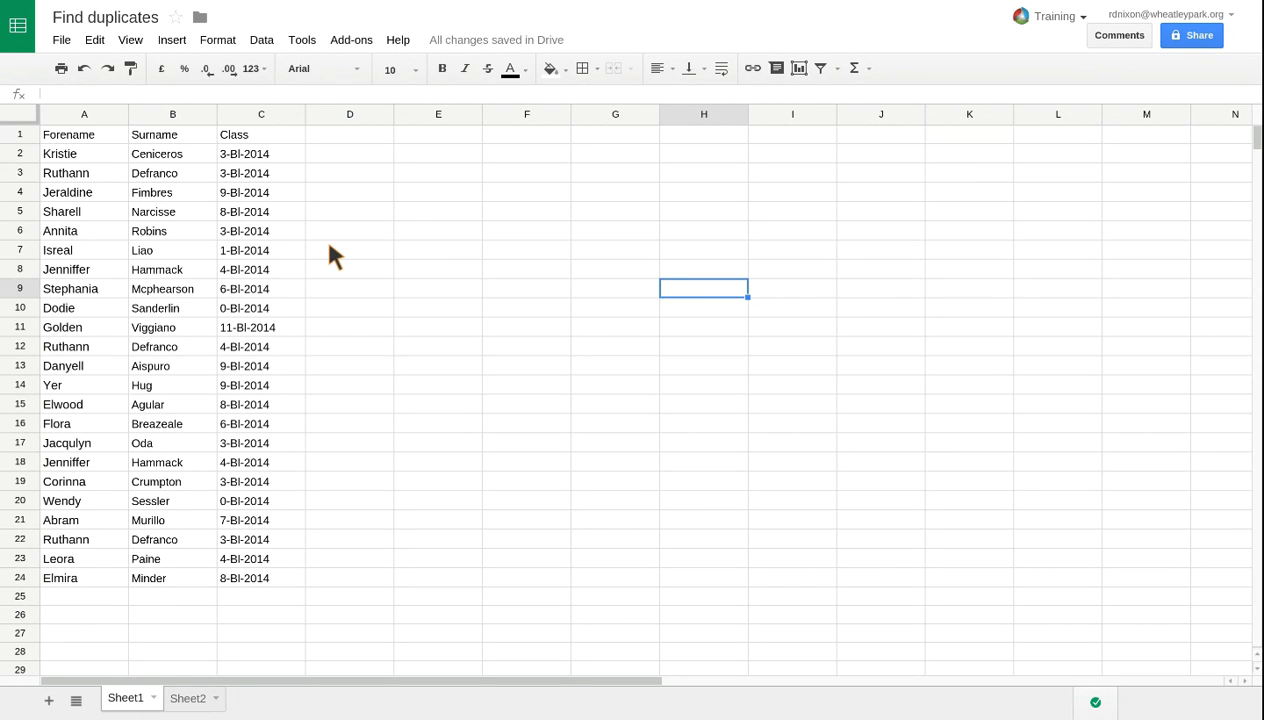
- Set up a Remove Duplicates search on Sheet1 range A1:C24 with a backup copy, finding duplicates except first occurrences
left_click(354, 42)
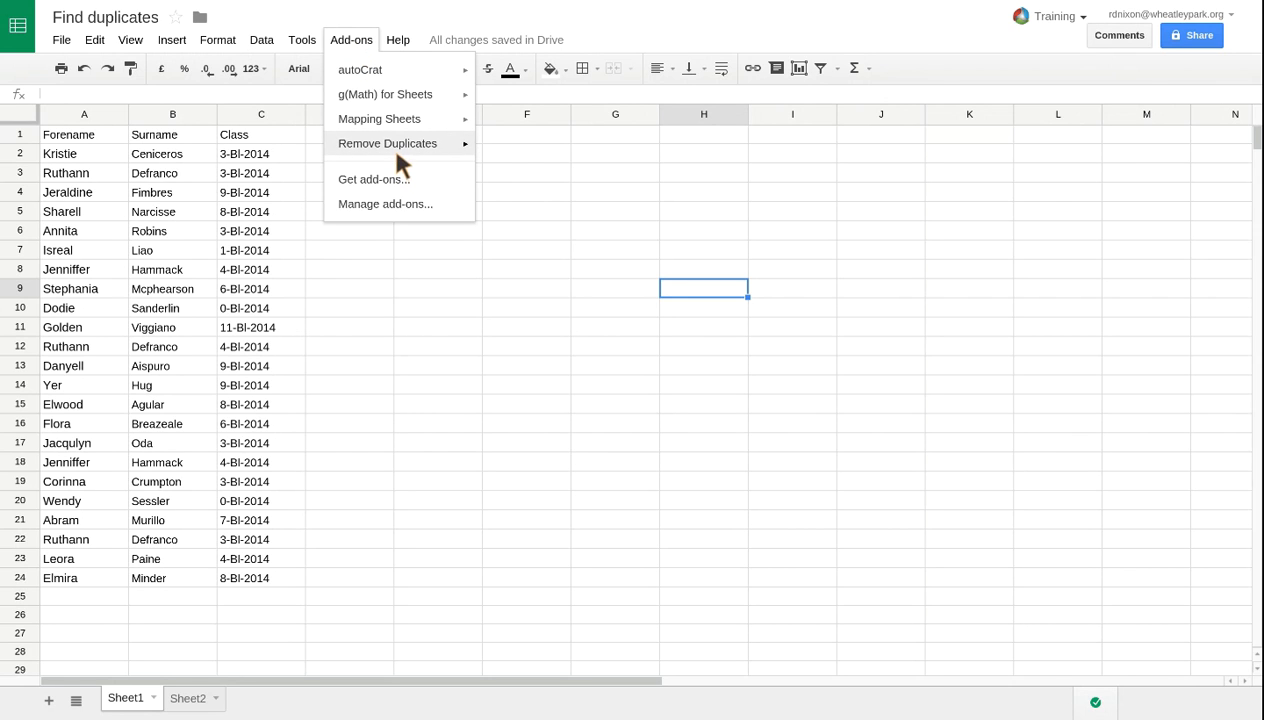
mouse_move(401, 160)
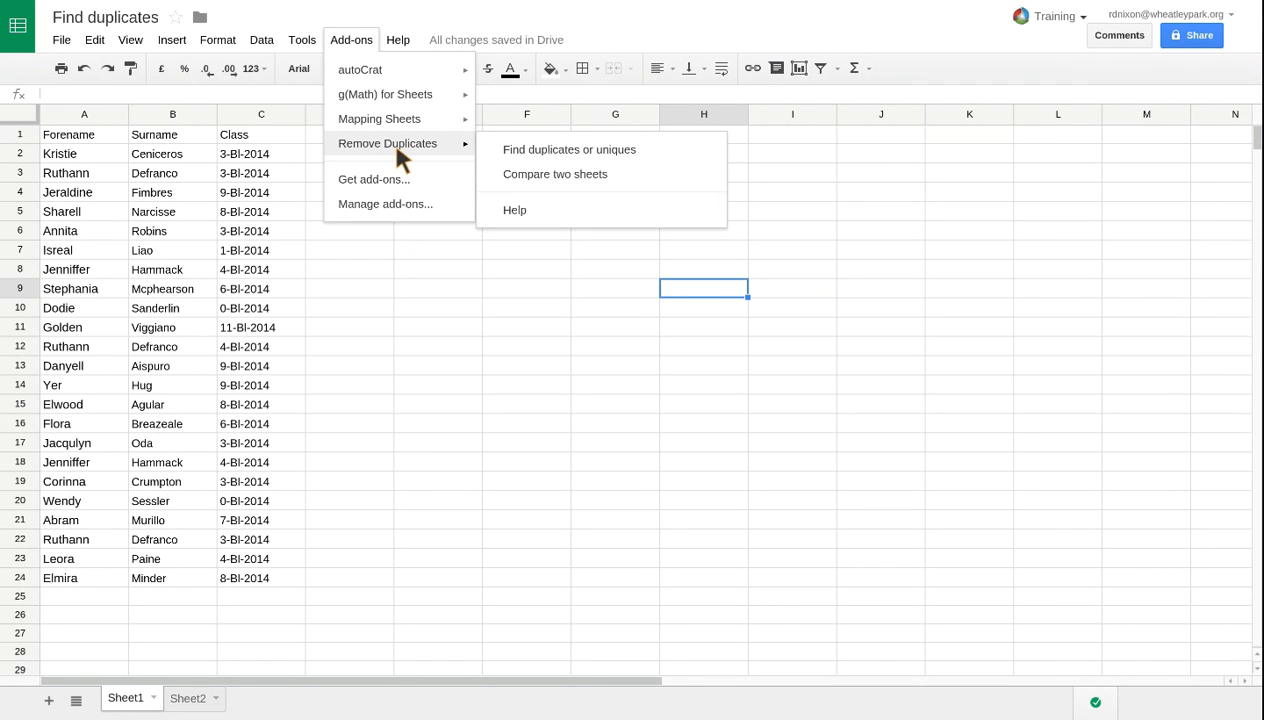
left_click(575, 152)
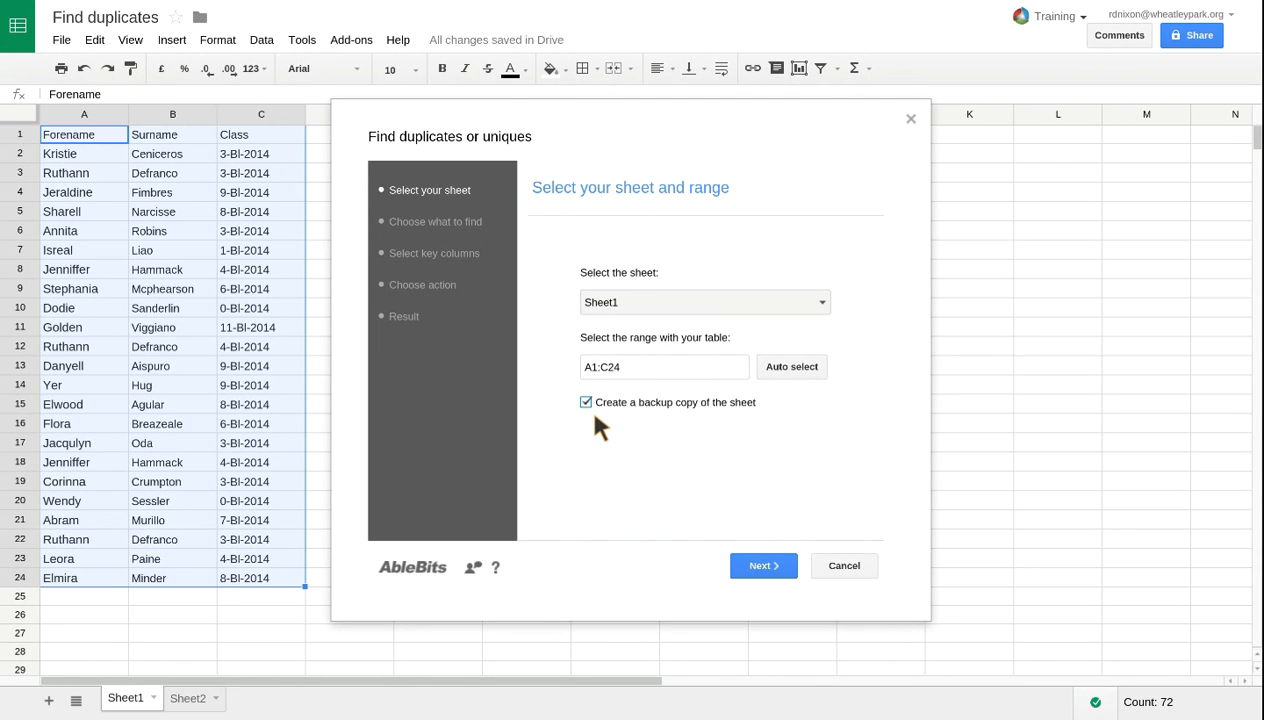
left_click(768, 574)
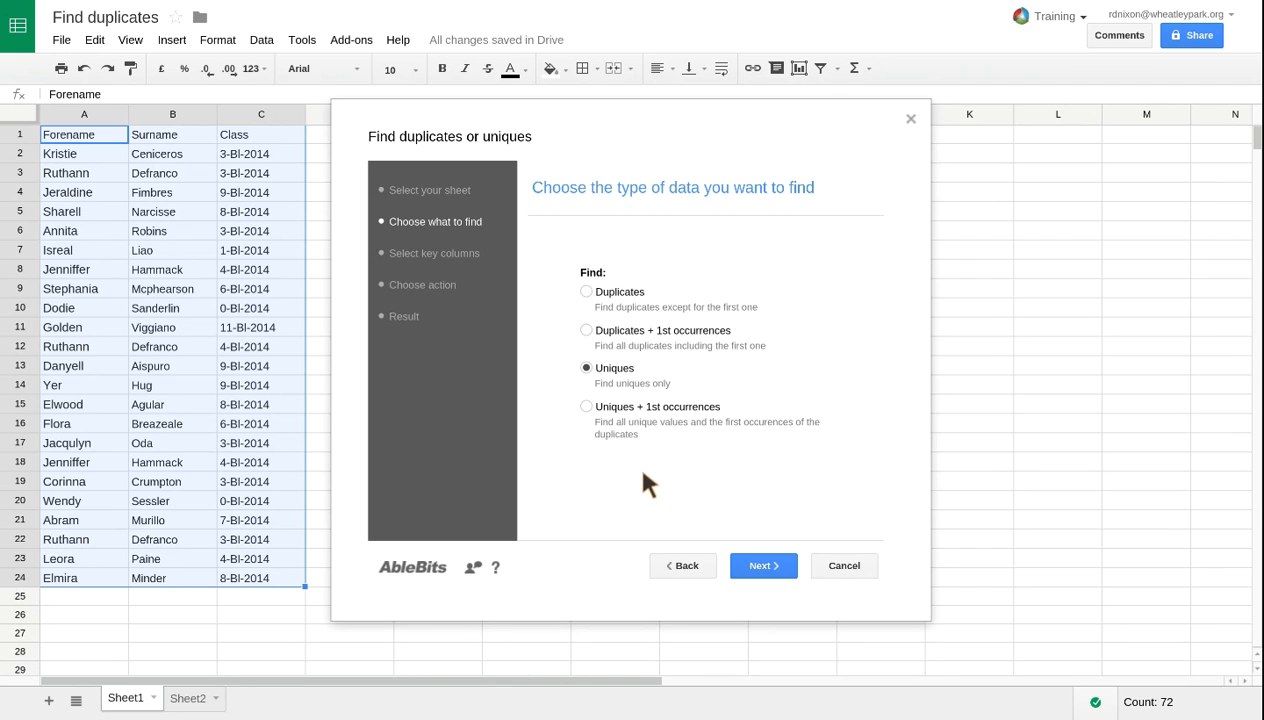
left_click(587, 291)
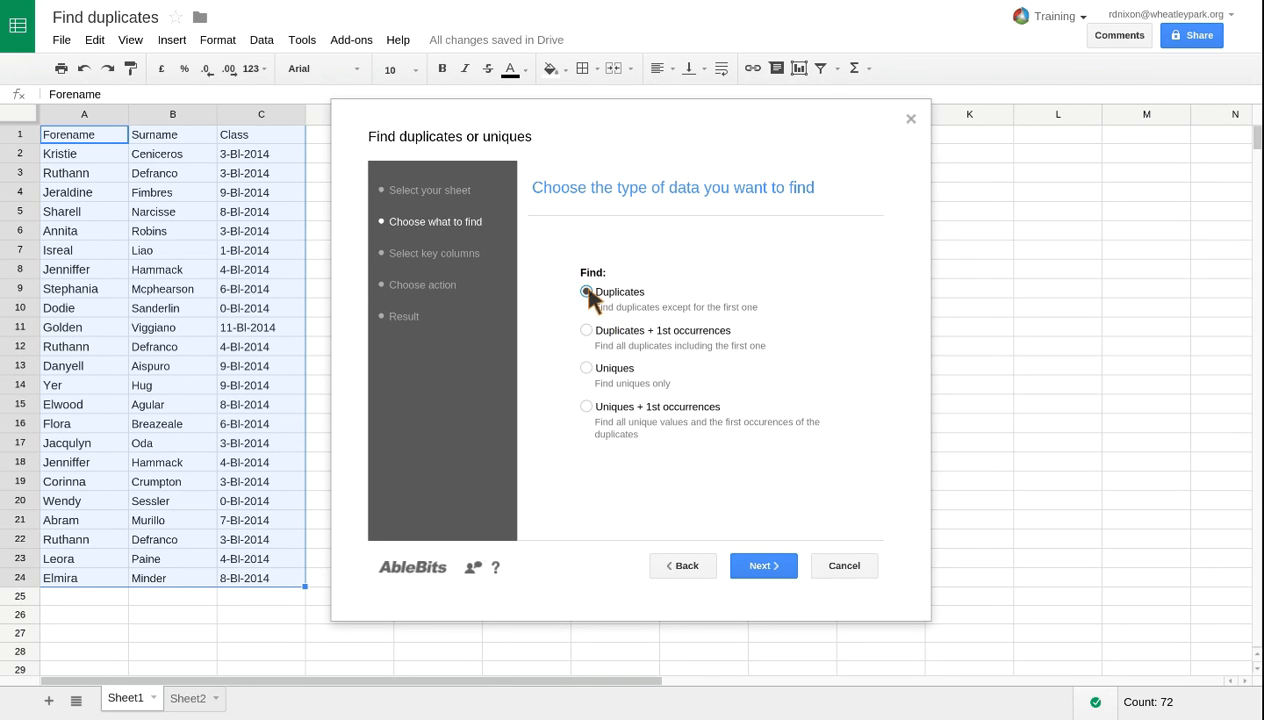
left_click(764, 572)
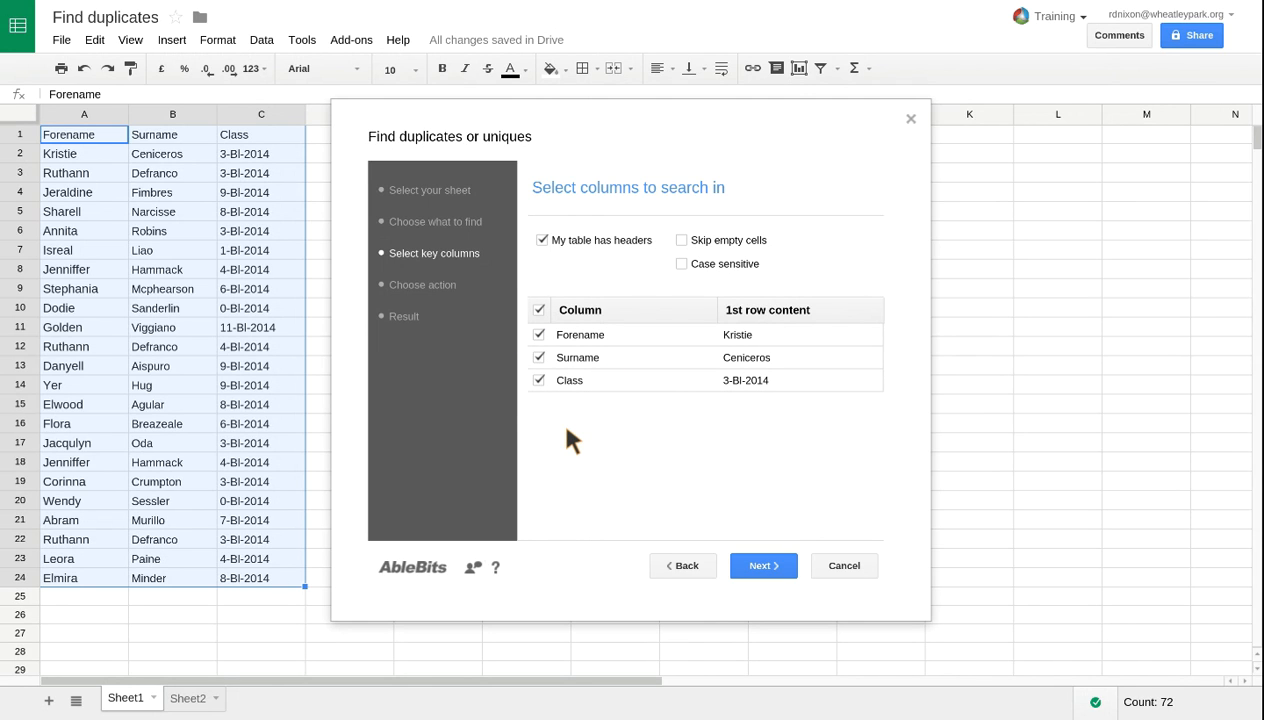
- Match on the Forename, Surname and Class columns with headers, fill the found duplicates with blue, and close the results
left_click(760, 570)
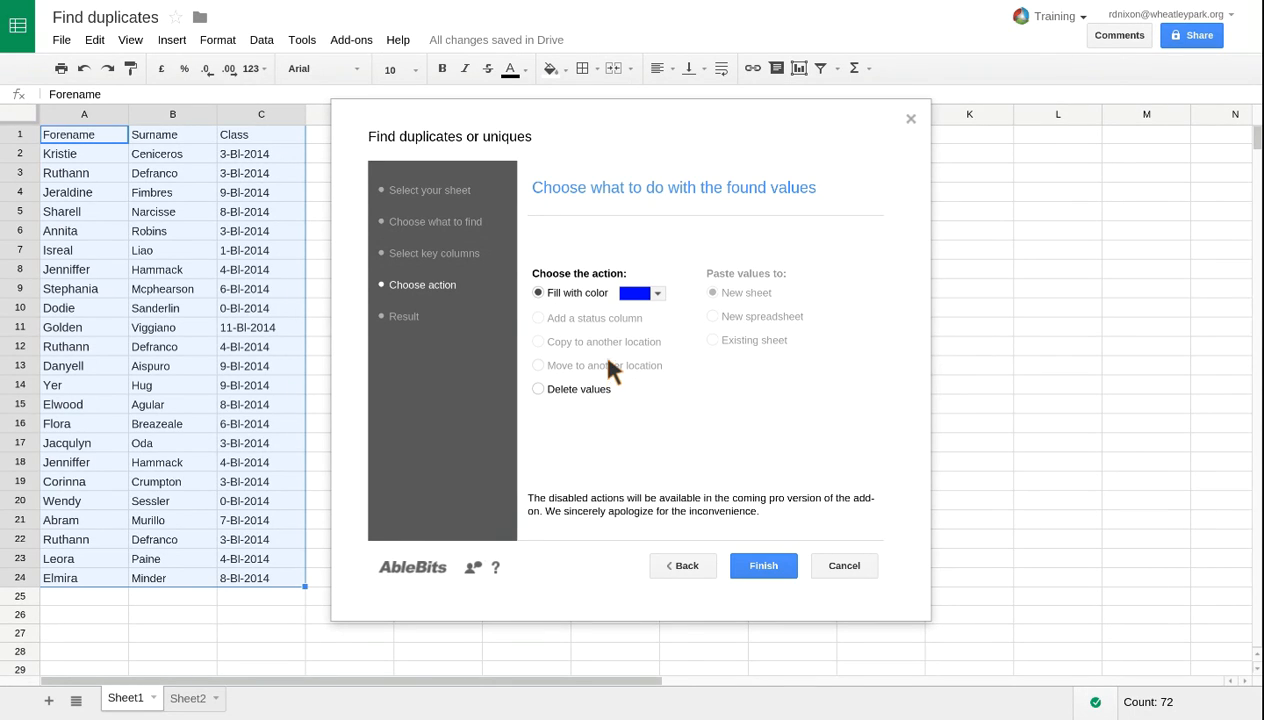
left_click(657, 294)
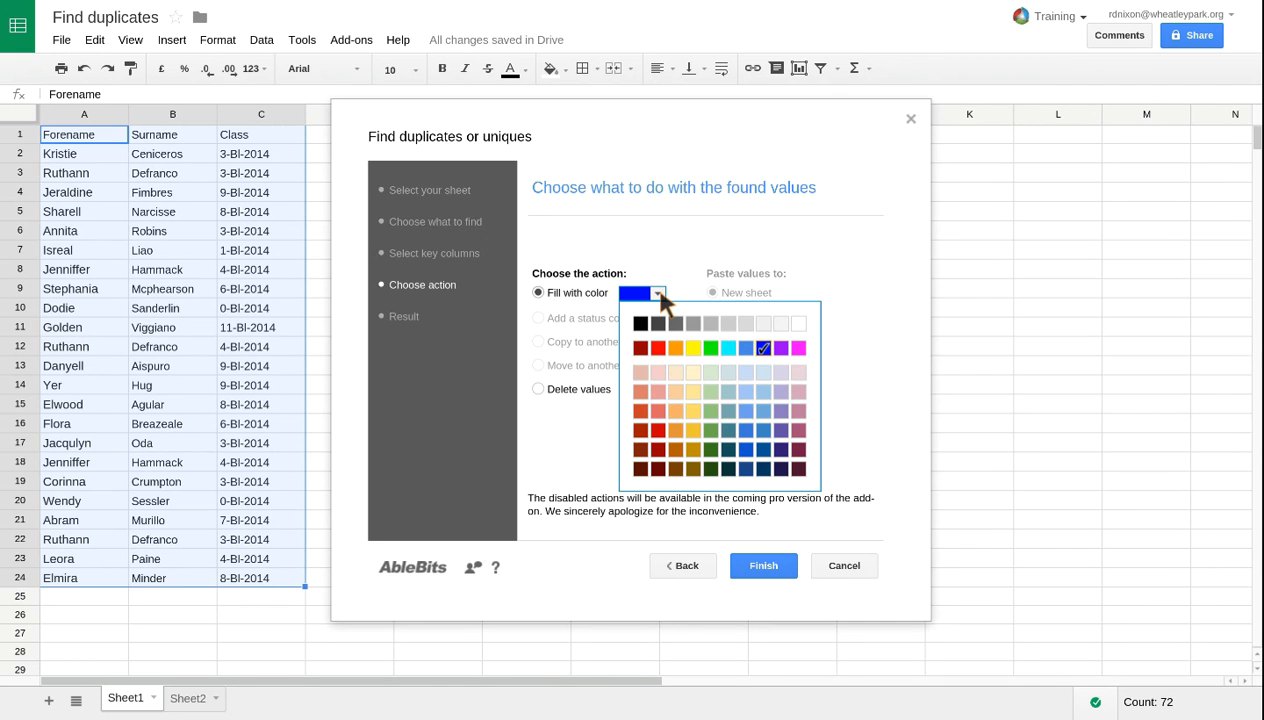
left_click(659, 297)
left_click(764, 572)
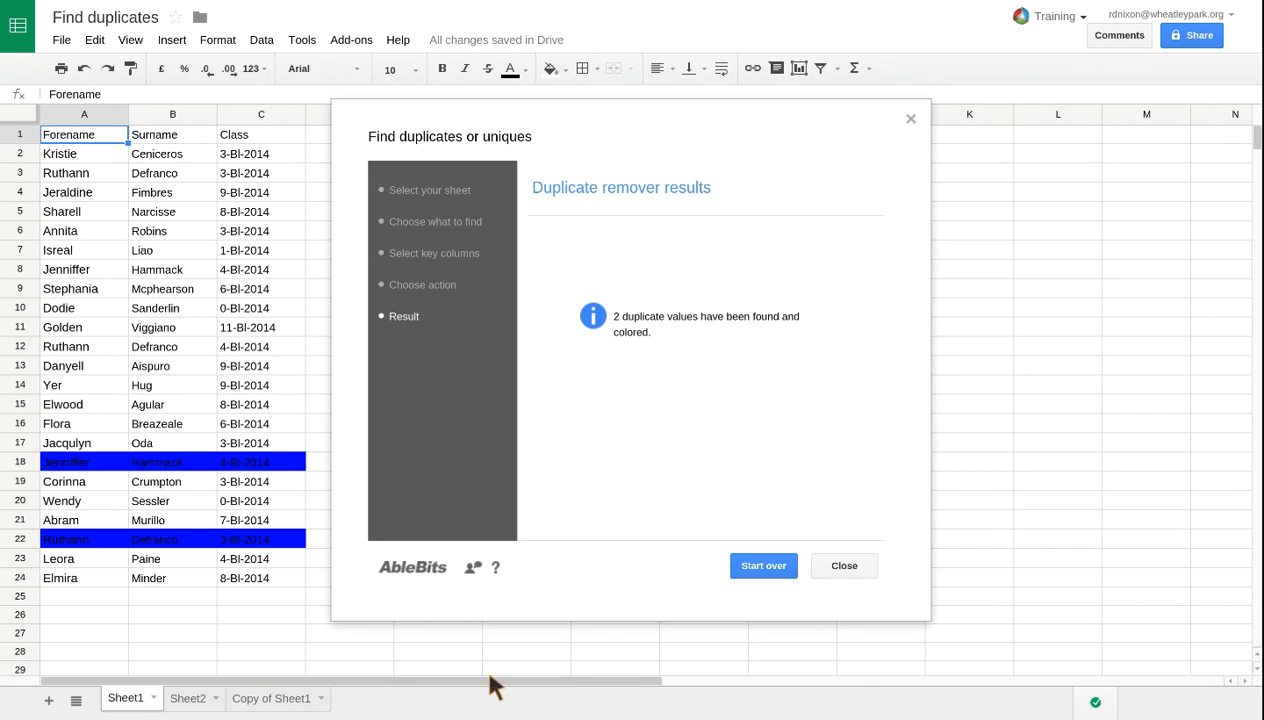
left_click(848, 567)
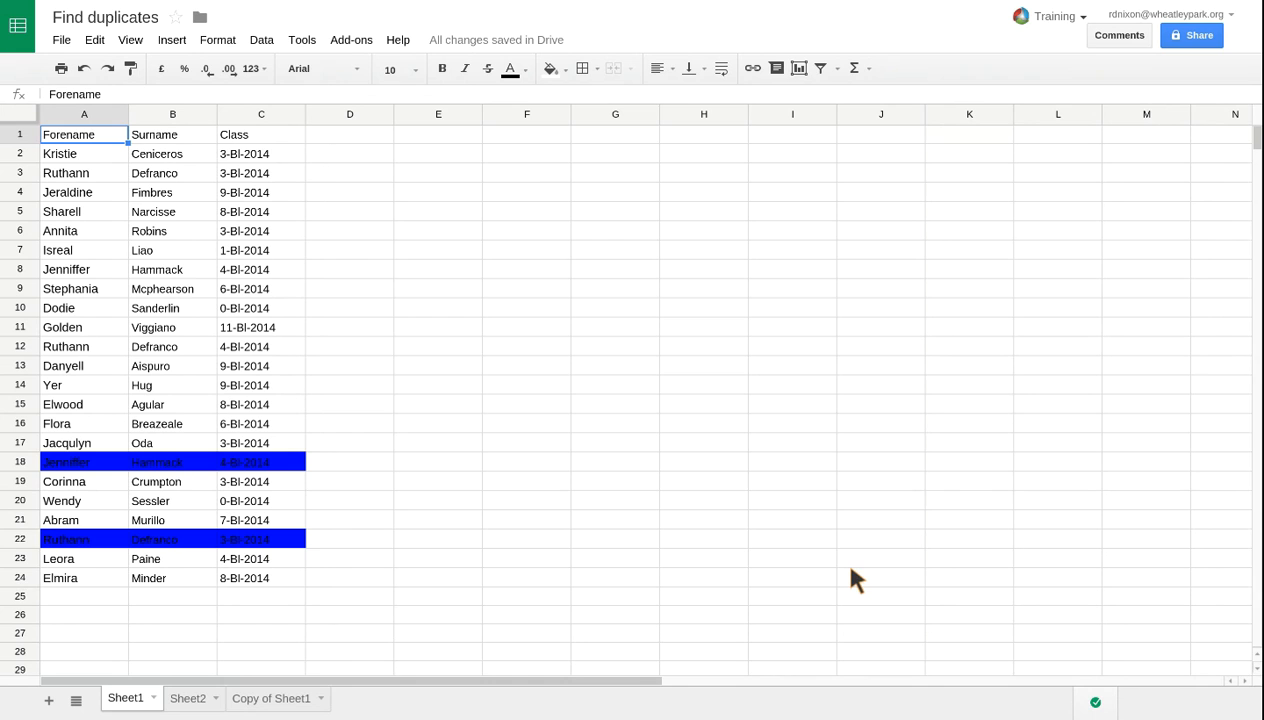
- Check the backup sheet Copy of Sheet1 and return to Sheet1
left_click(285, 698)
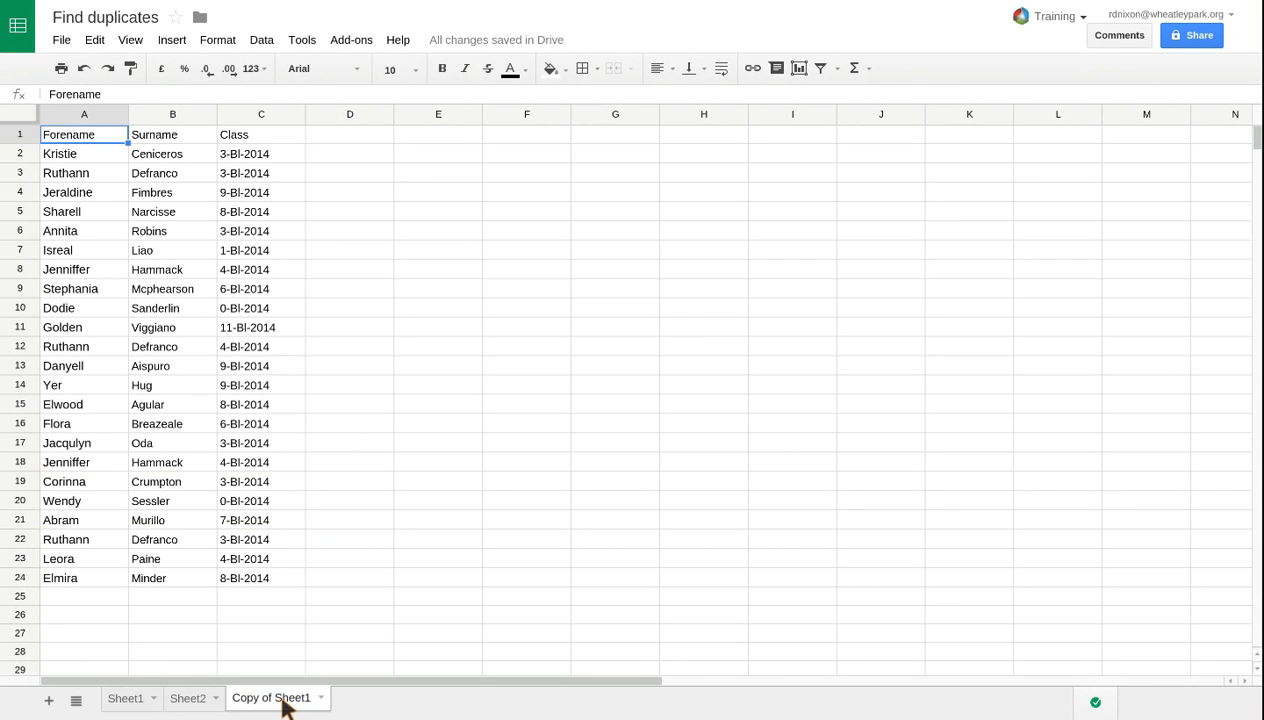
left_click(129, 700)
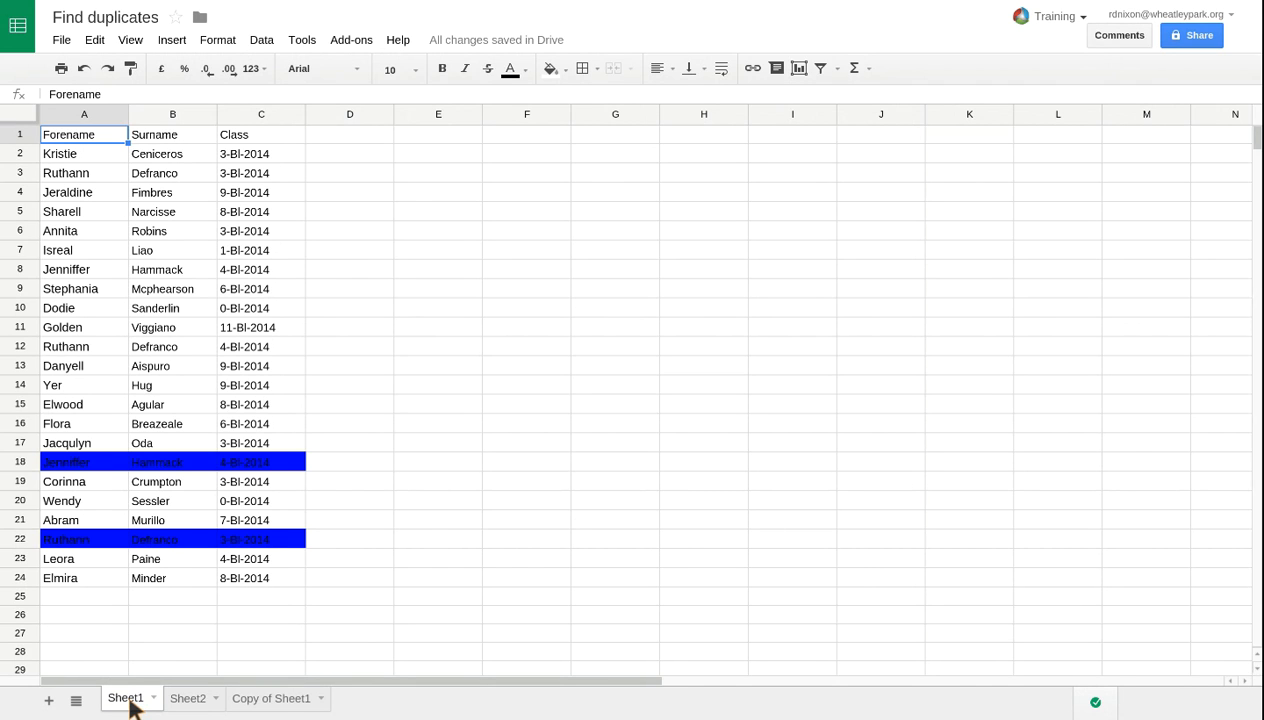
- Set up a two-sheet comparison of Sheet1 range A1:C24, with a backup copy, against Sheet2 range A1:C24
left_click(353, 40)
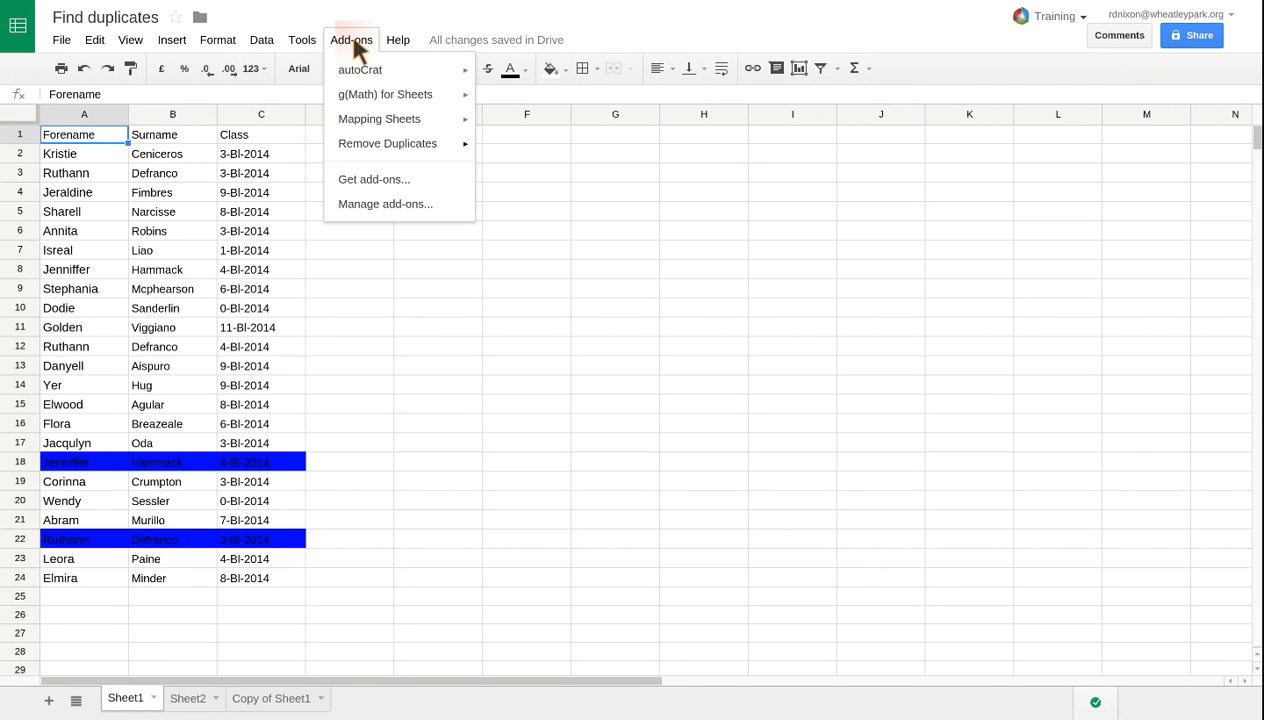
mouse_move(398, 146)
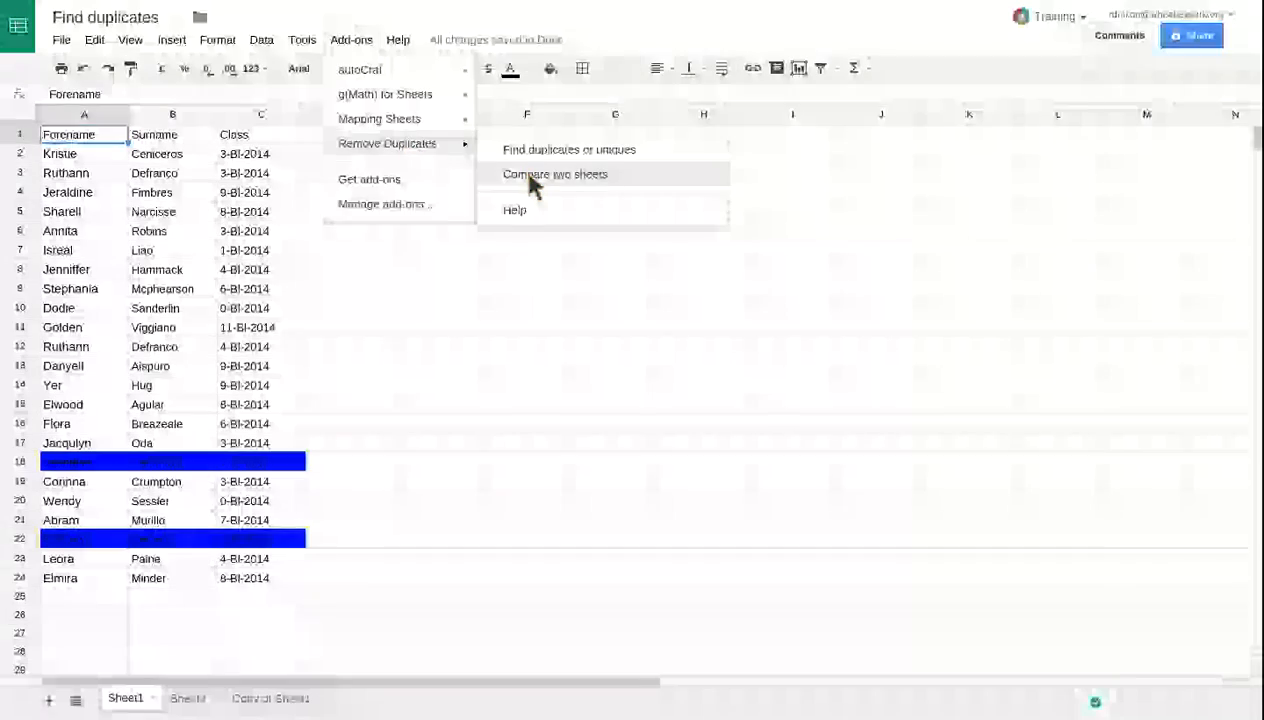
left_click(534, 176)
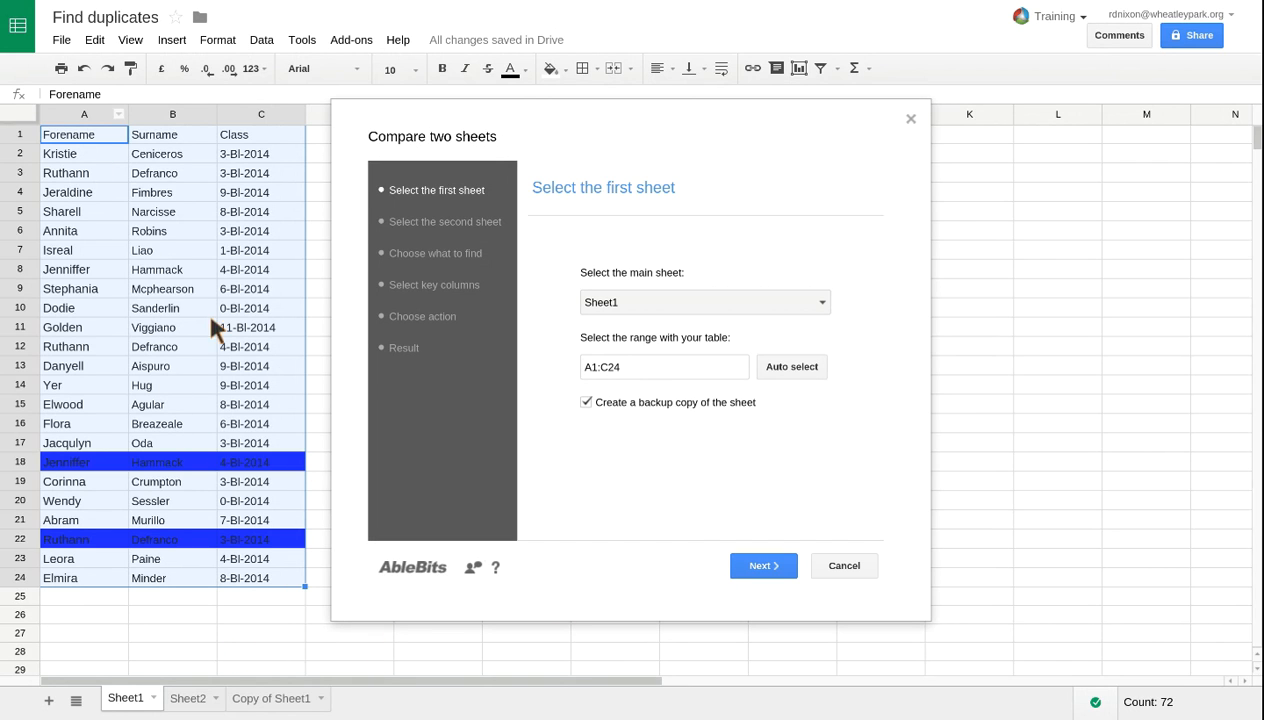
left_click(768, 578)
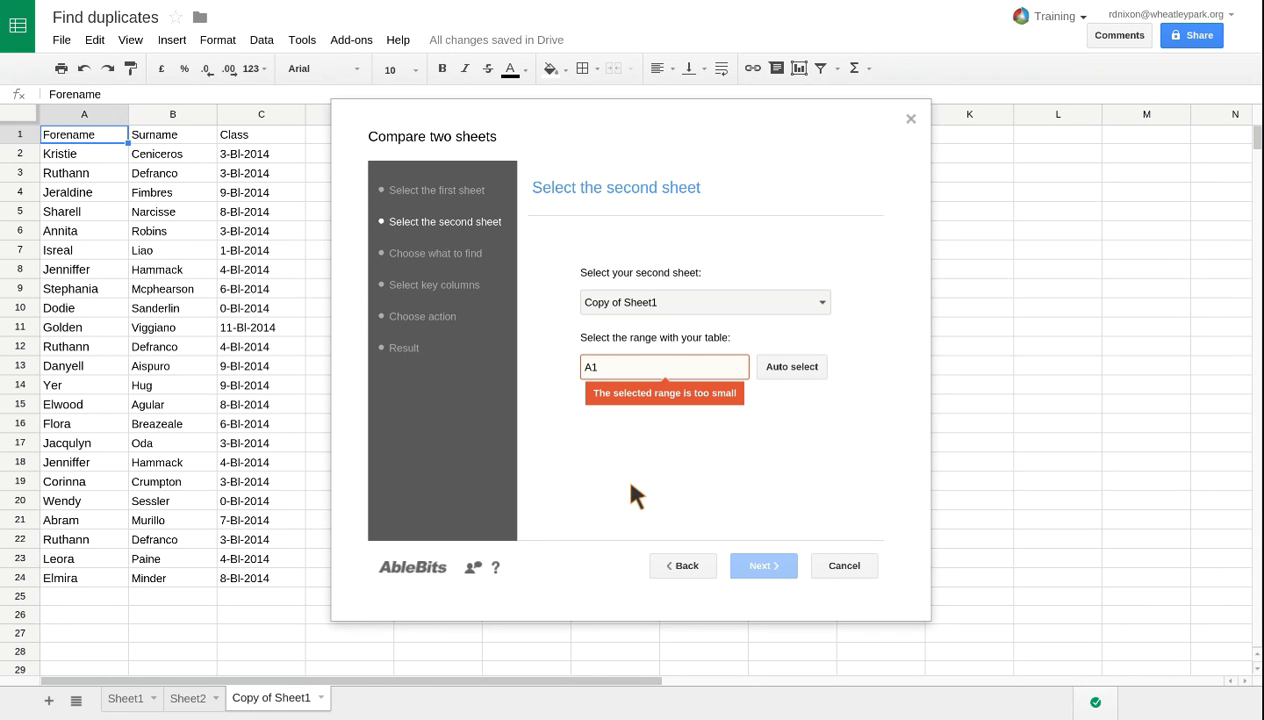
left_click(686, 304)
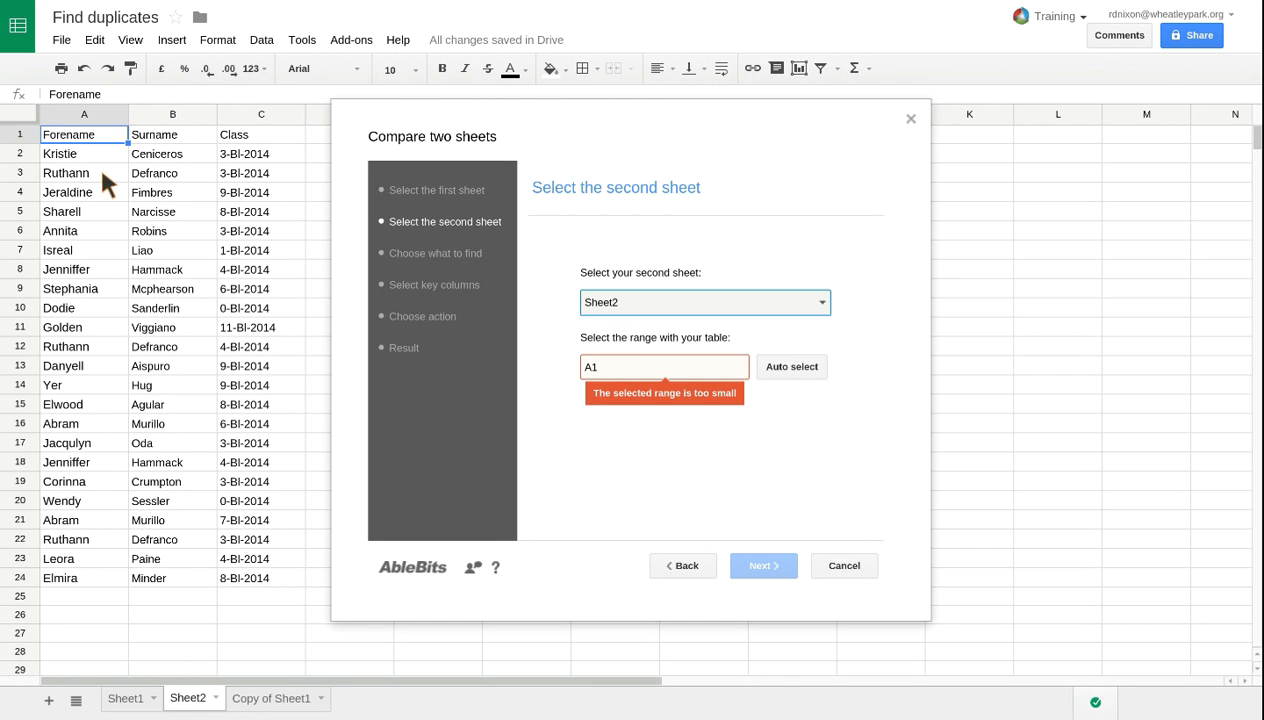
mouse_move(84, 135)
left_mouse_down()
mouse_move(285, 515)
mouse_move(282, 578)
left_mouse_up()
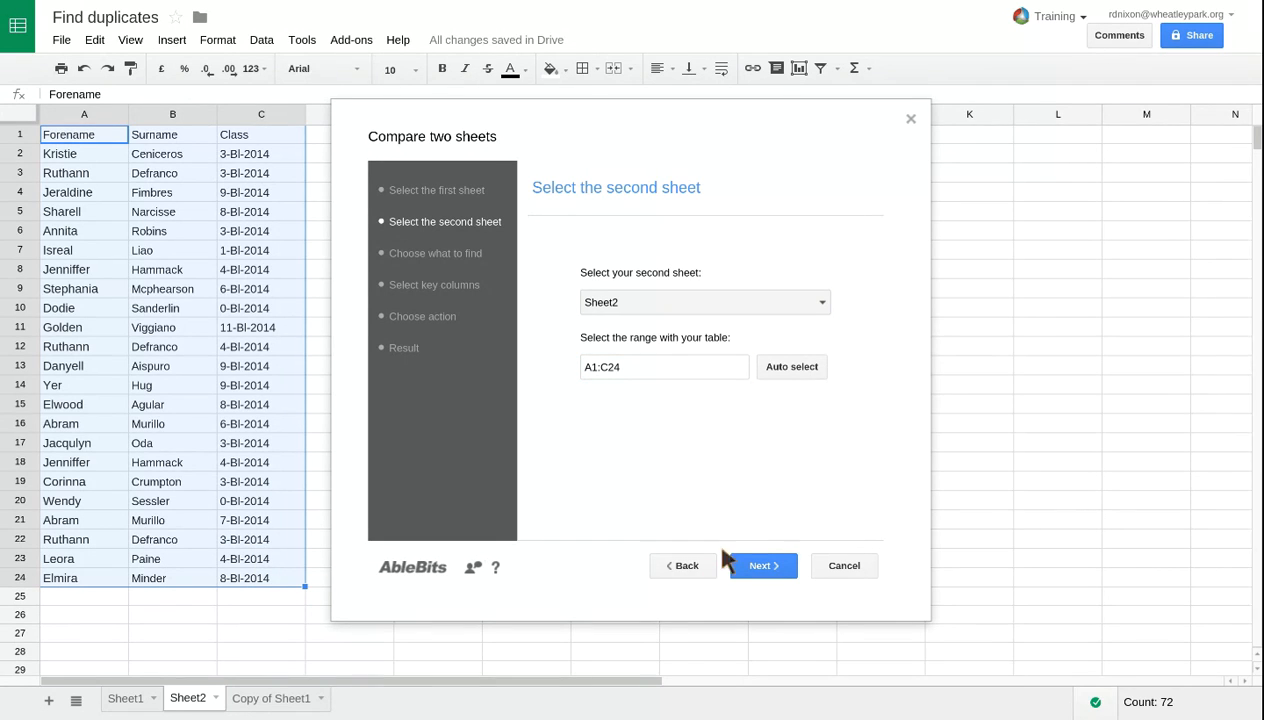
left_click(778, 572)
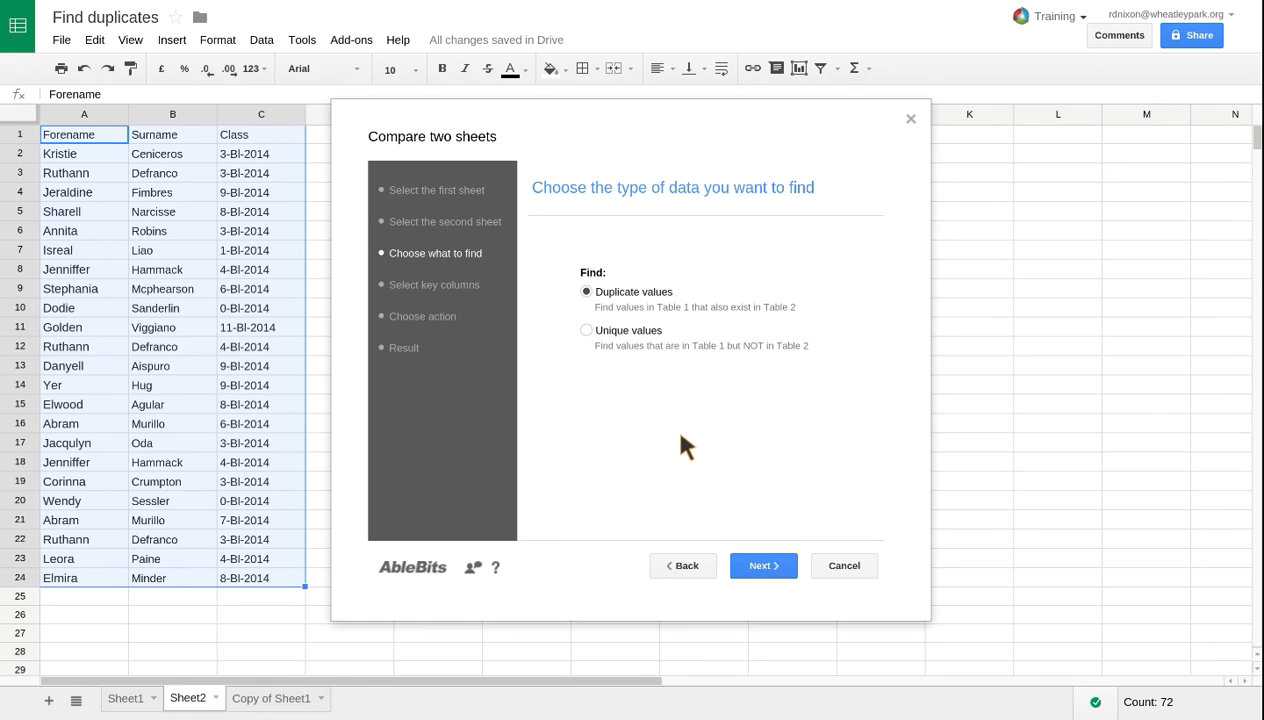
- Find unique values by comparing Forename, Surname and Class, fill them with red, and close the comparison results
left_click(587, 331)
left_click(752, 567)
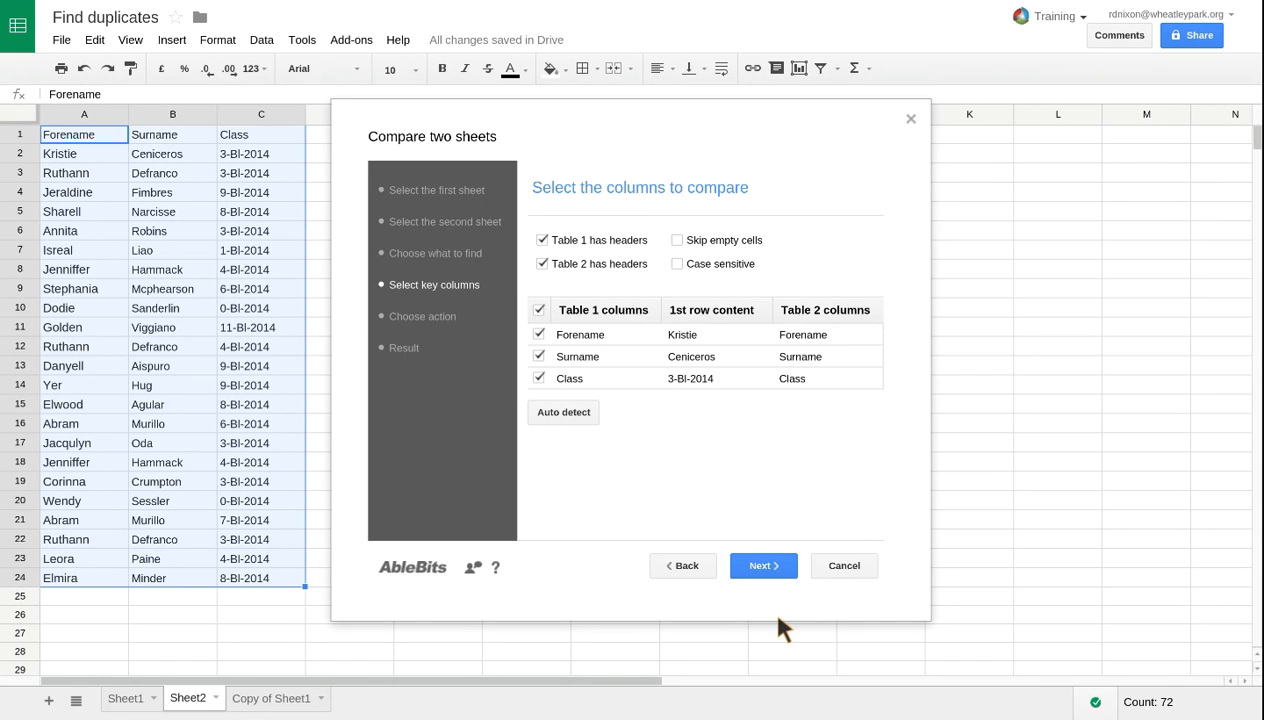
left_click(772, 571)
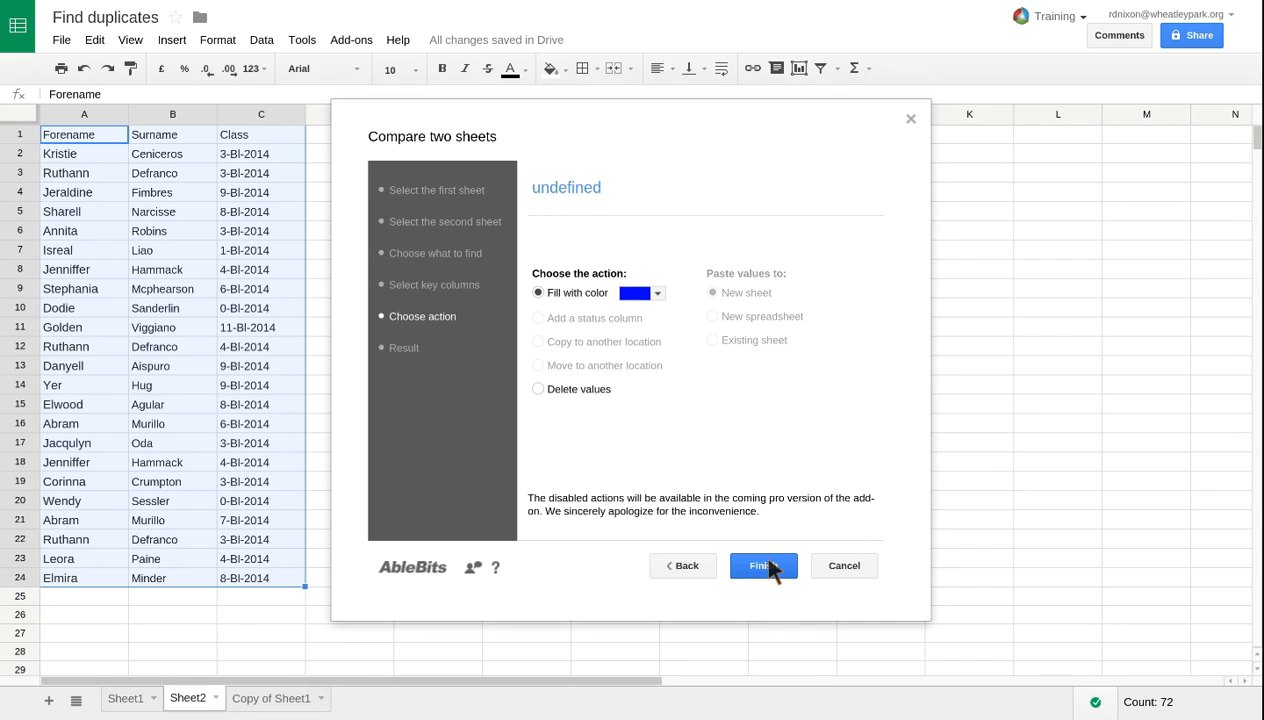
left_click(657, 294)
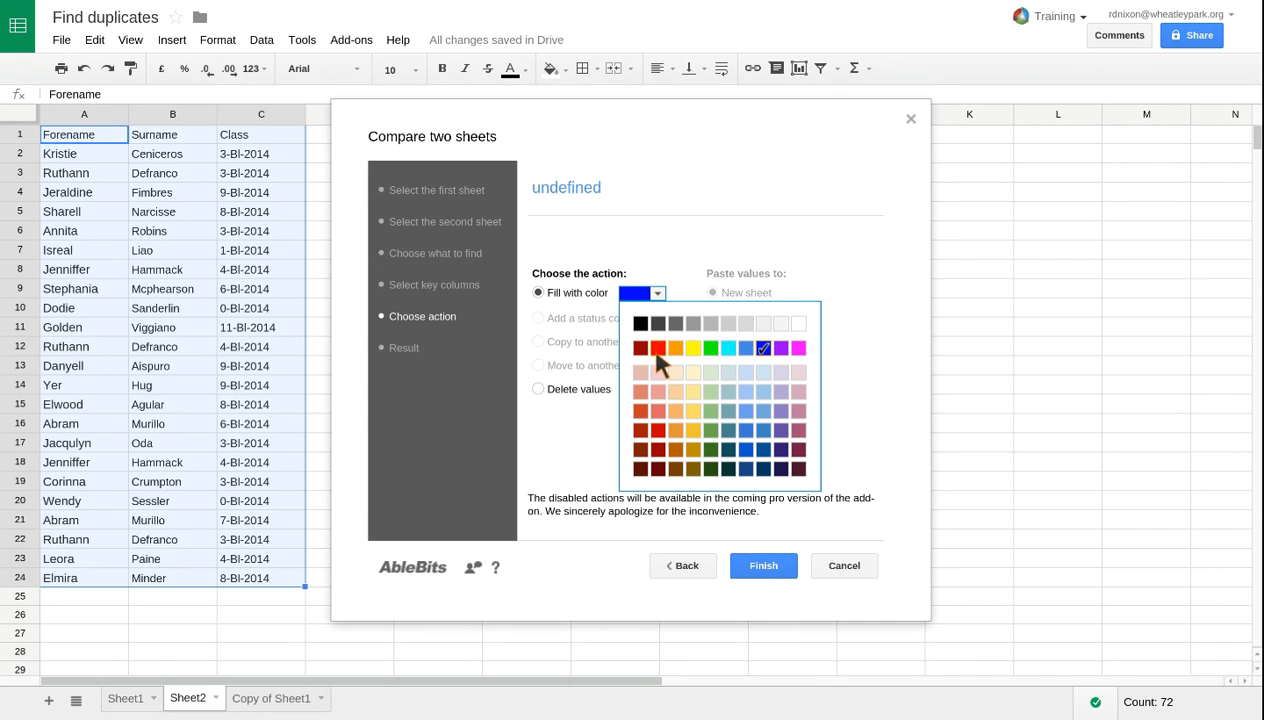
left_click(658, 349)
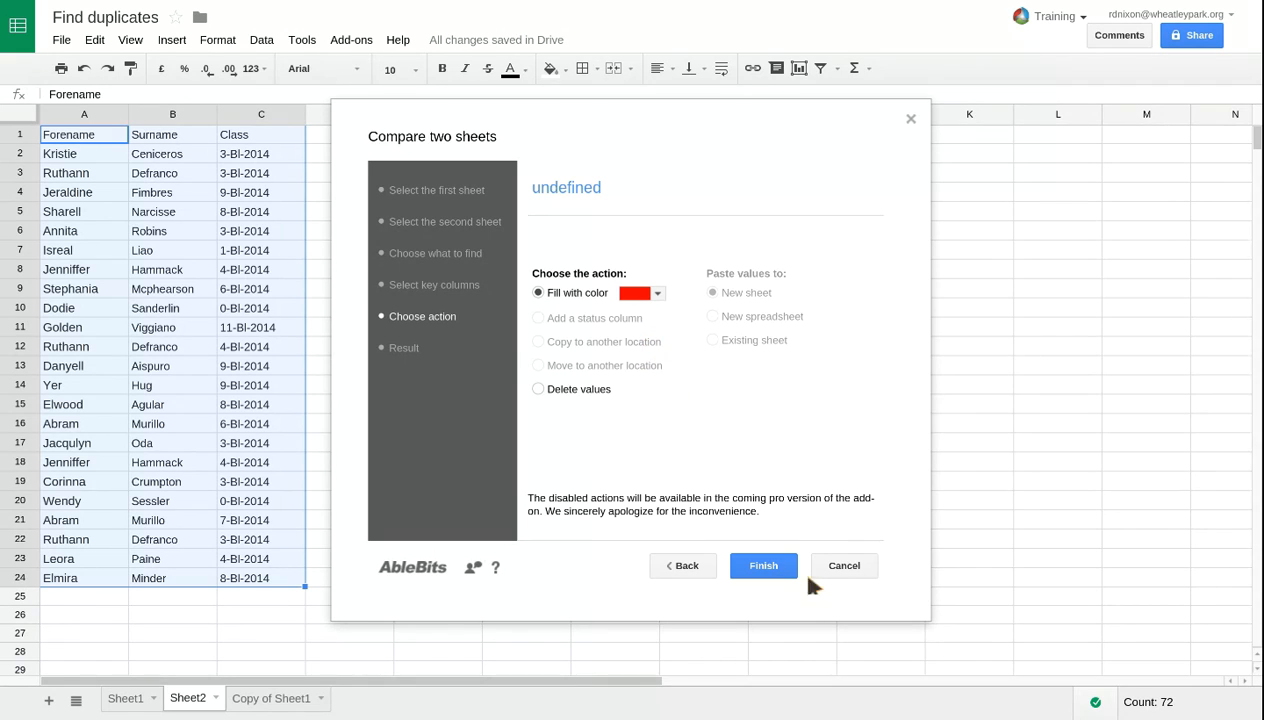
left_click(767, 566)
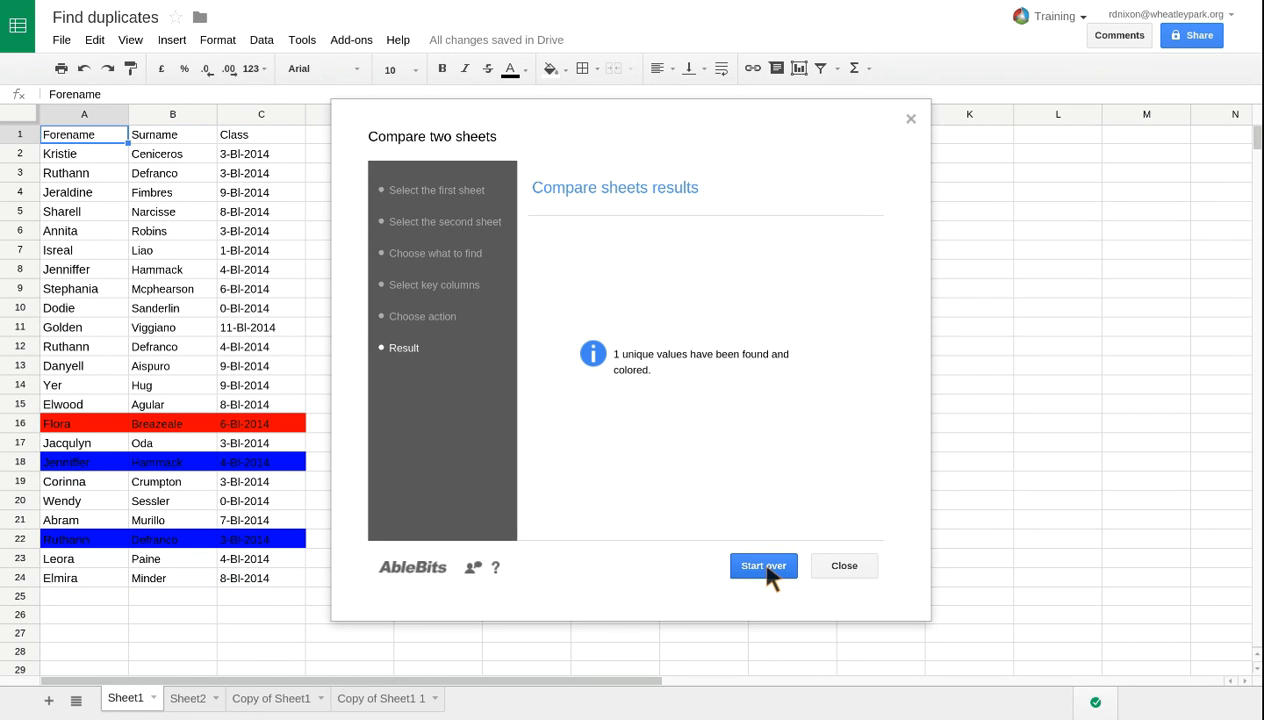
left_click(846, 567)
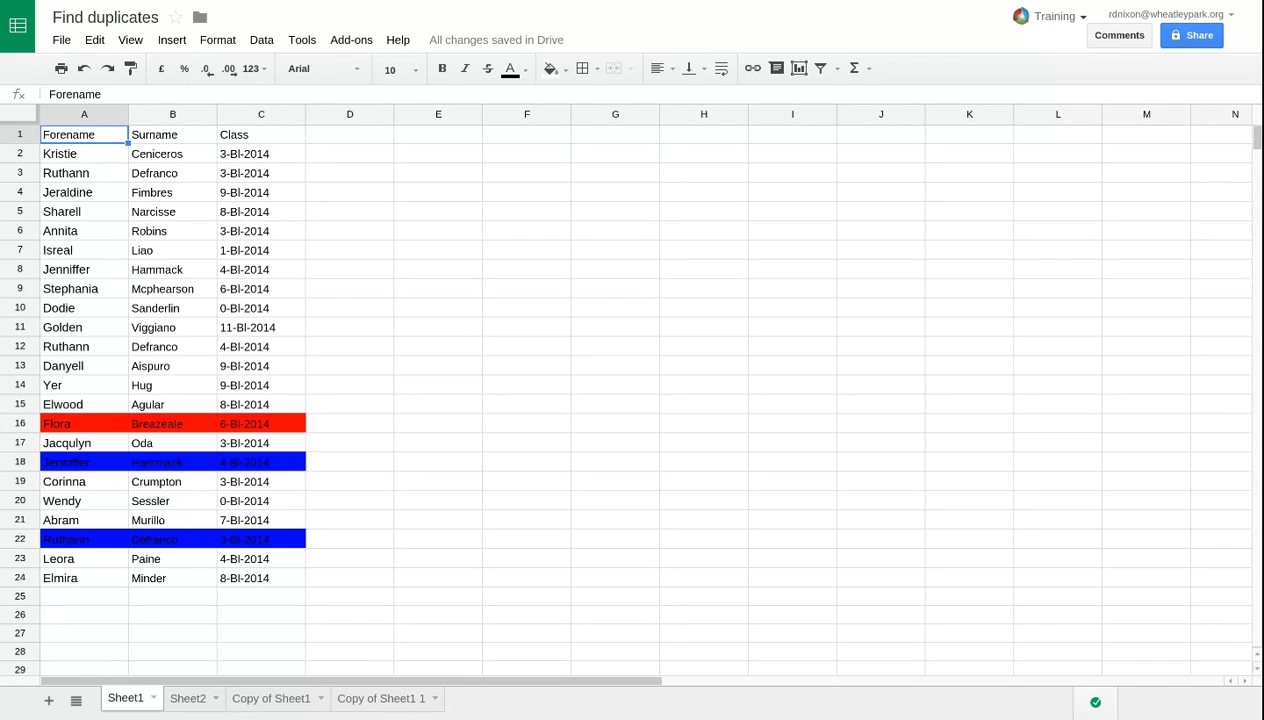